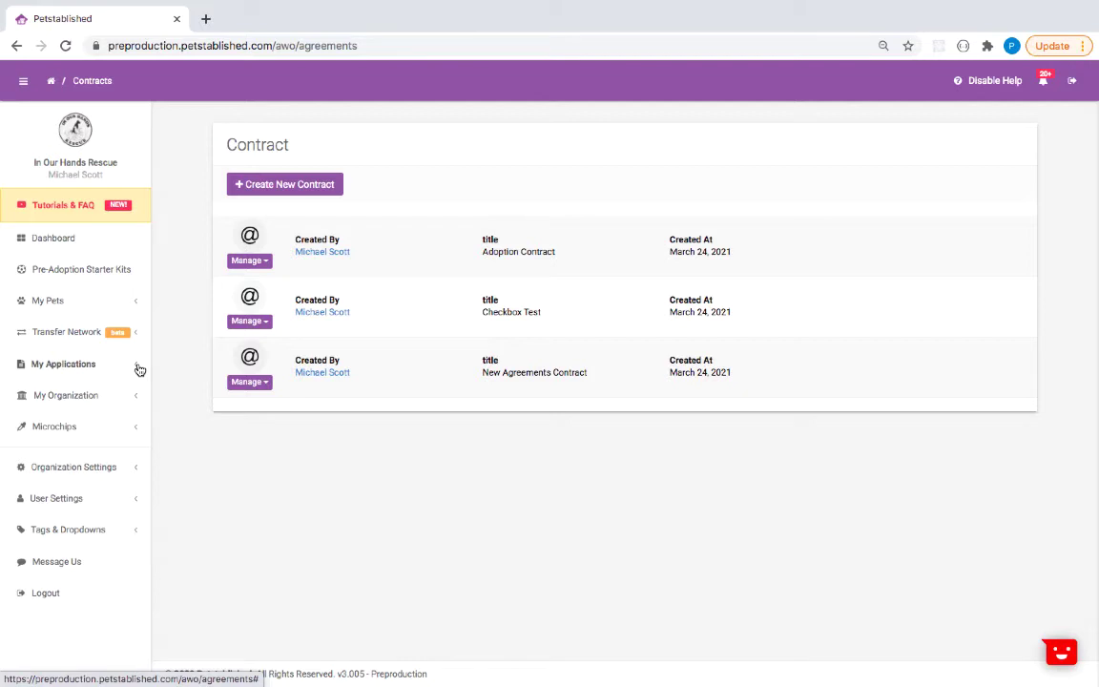
Step: Create and save a new contract titled Foster Agreement that is automatically included when an adopter is assigned
click(139, 369)
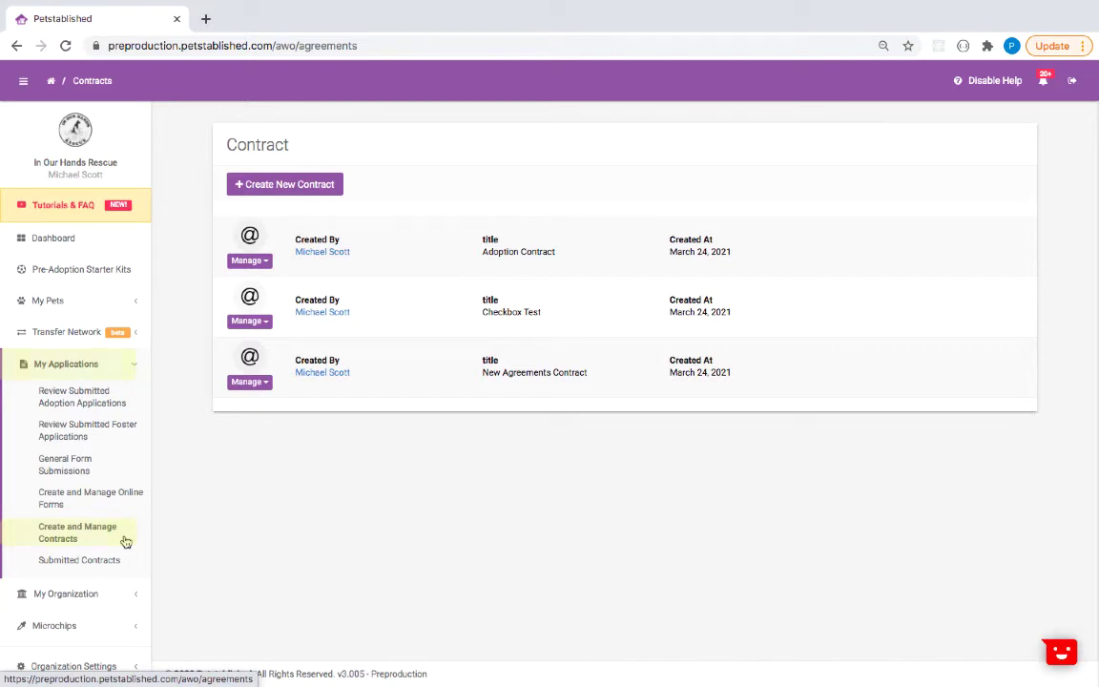
click(339, 182)
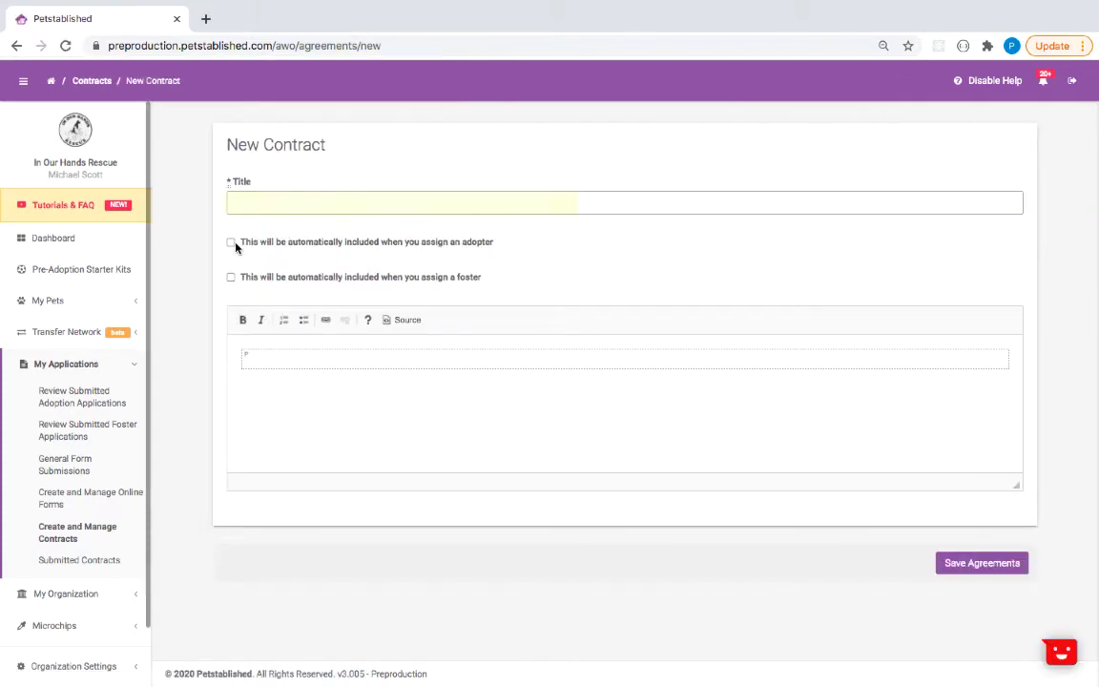
click(231, 244)
click(971, 565)
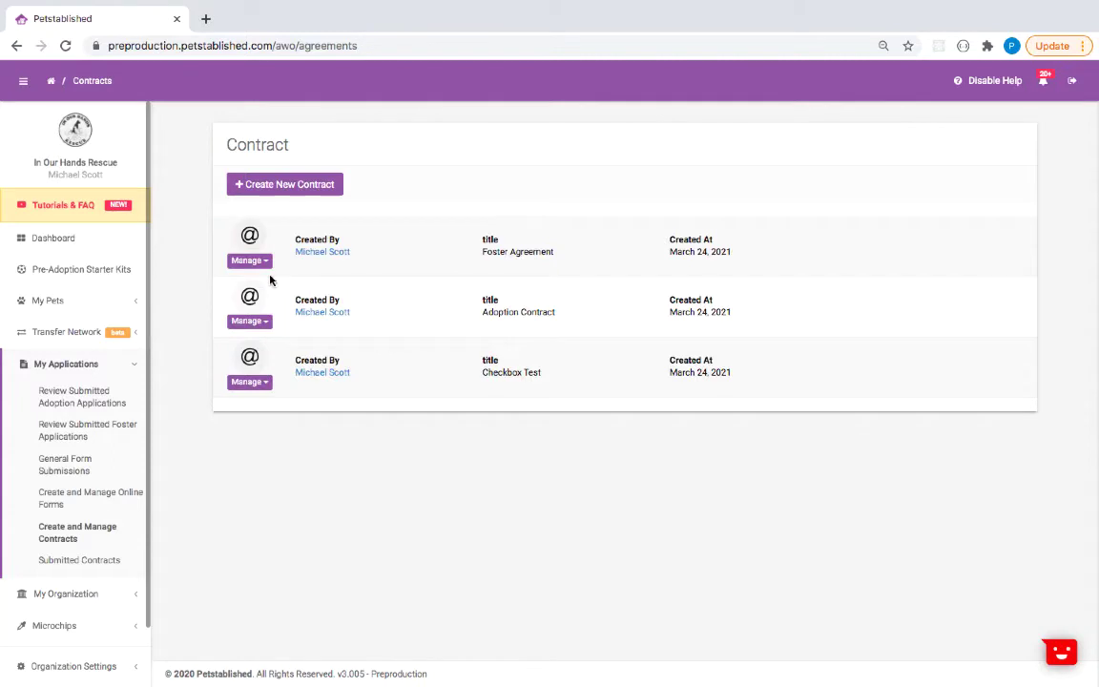
Step: Start a link to the Adoption Contract and choose the adopter's existing contact record for it
click(268, 322)
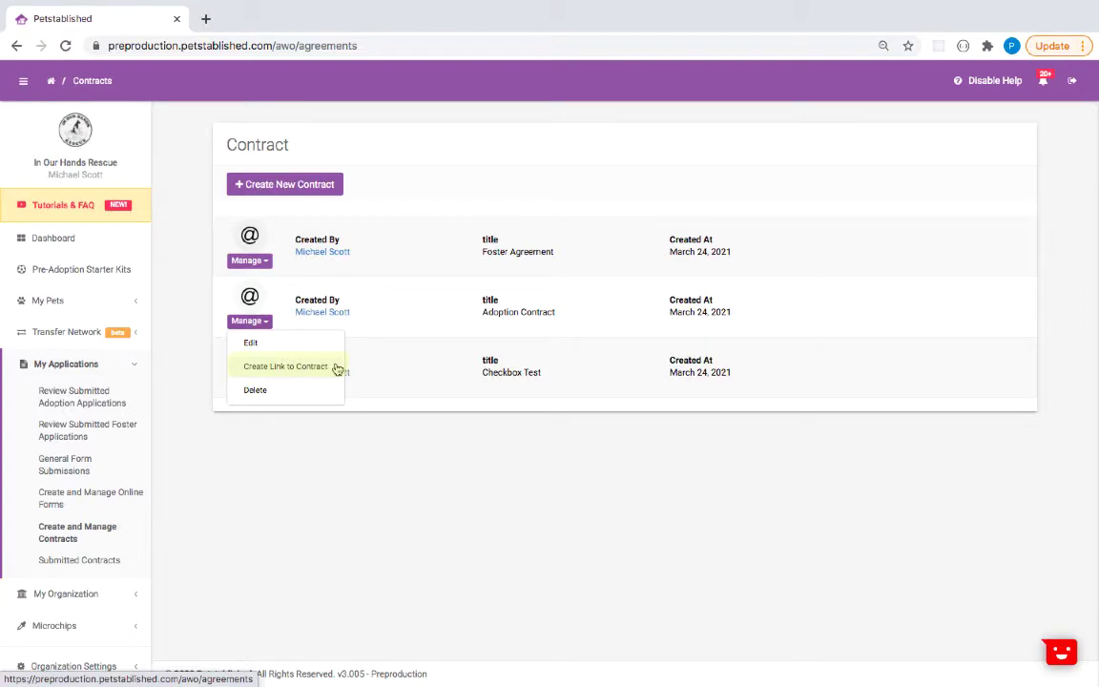
click(336, 367)
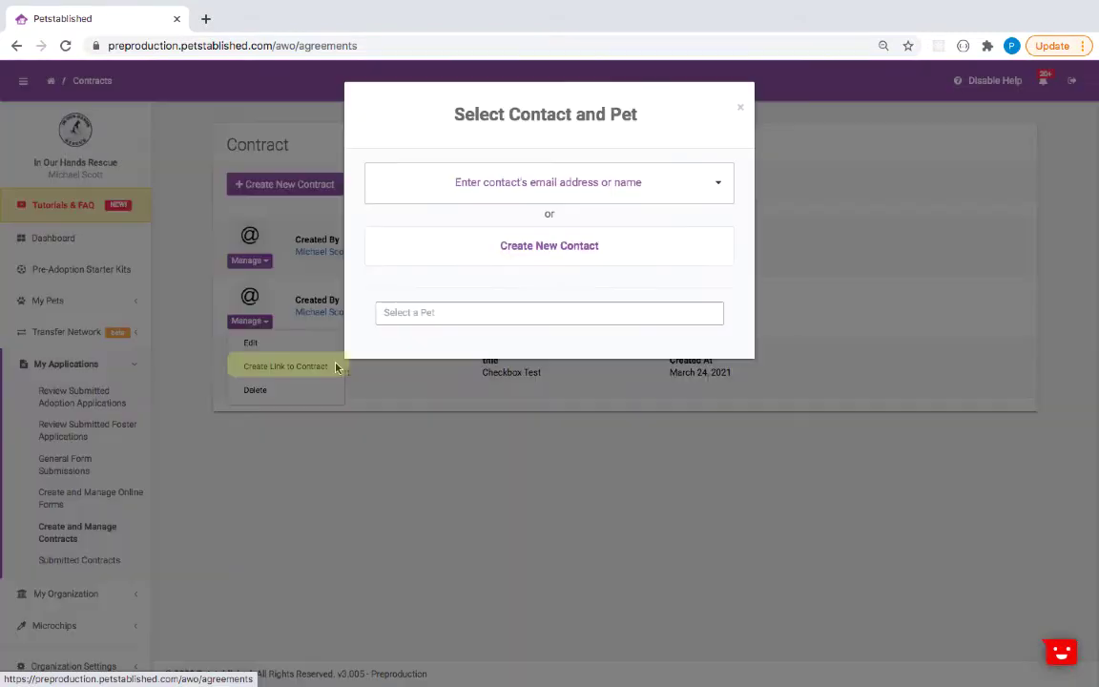
click(620, 184)
text(p)
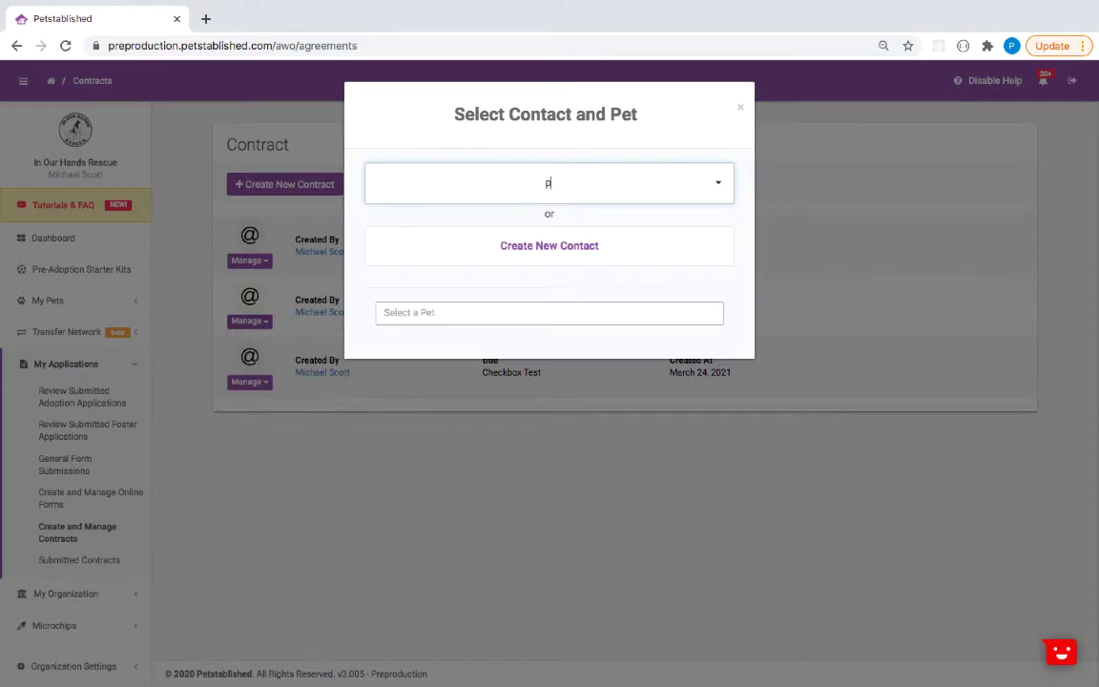
text(am)
click(620, 216)
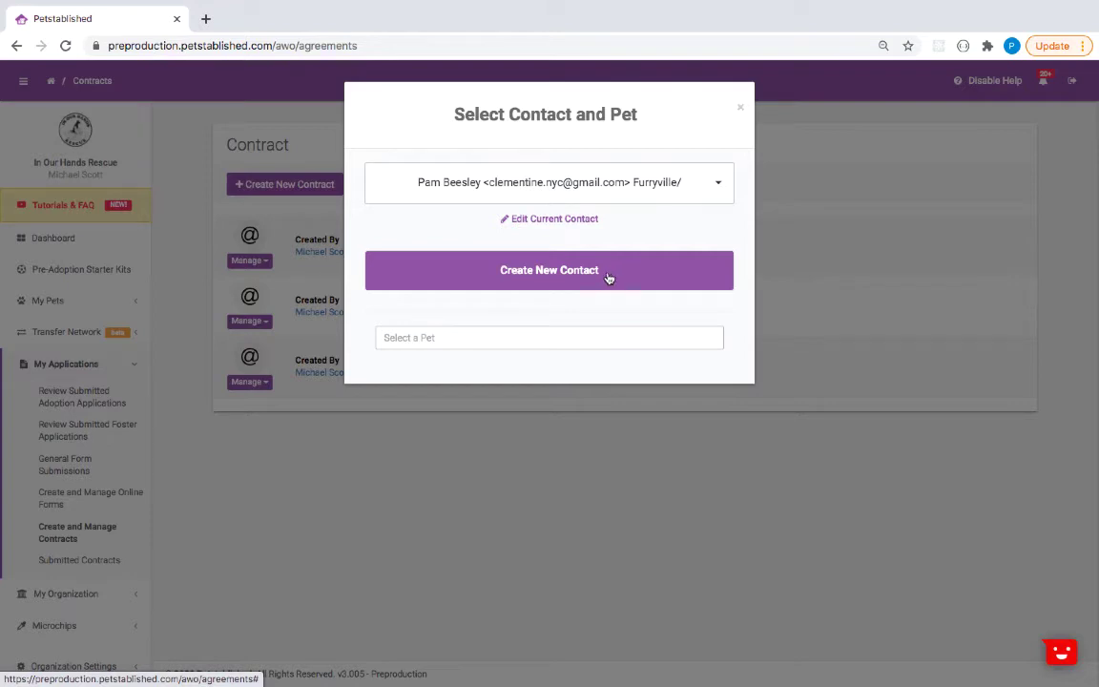
Step: Assign the pet Bambi to the Adoption Contract link and copy the link
click(568, 336)
text(bambi)
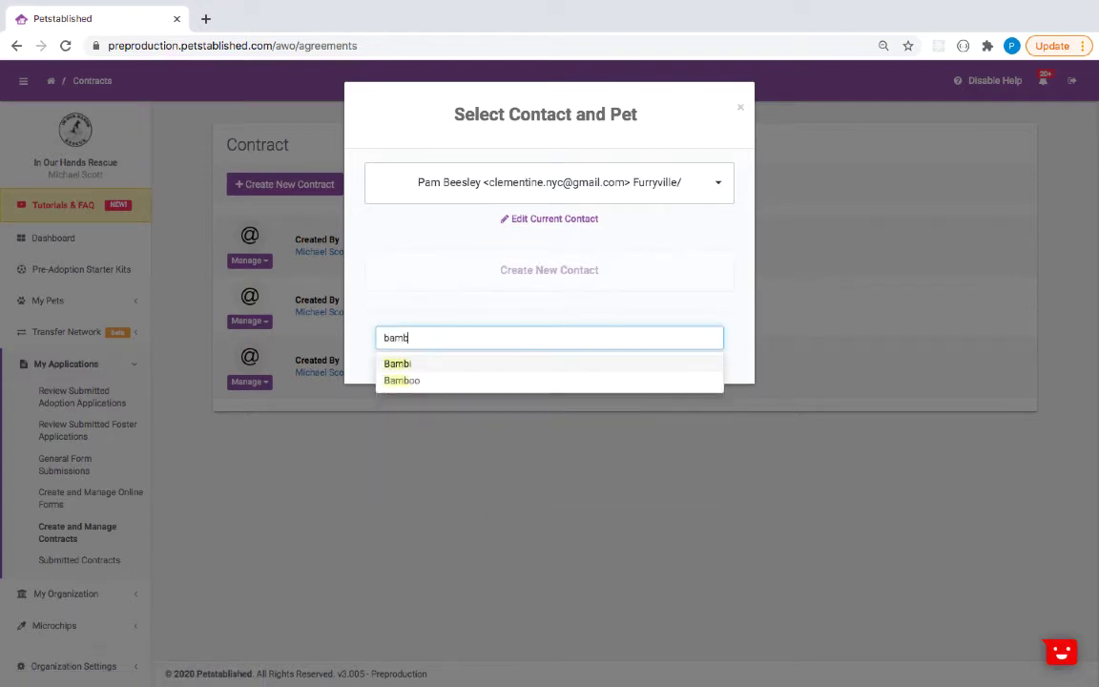
click(397, 363)
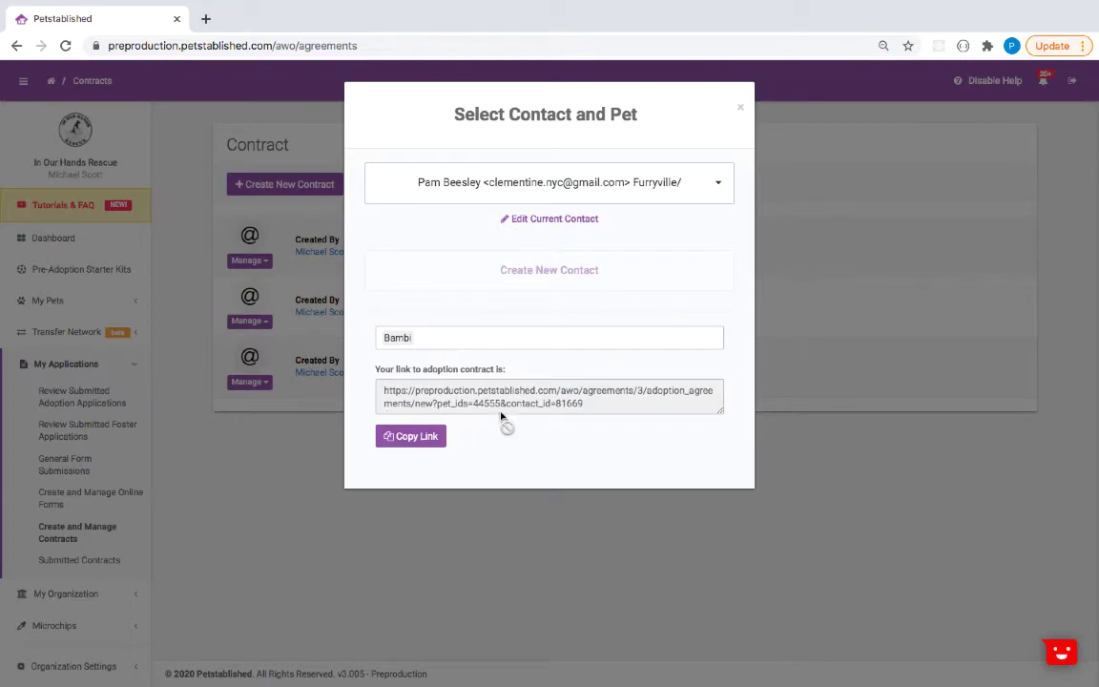
click(443, 437)
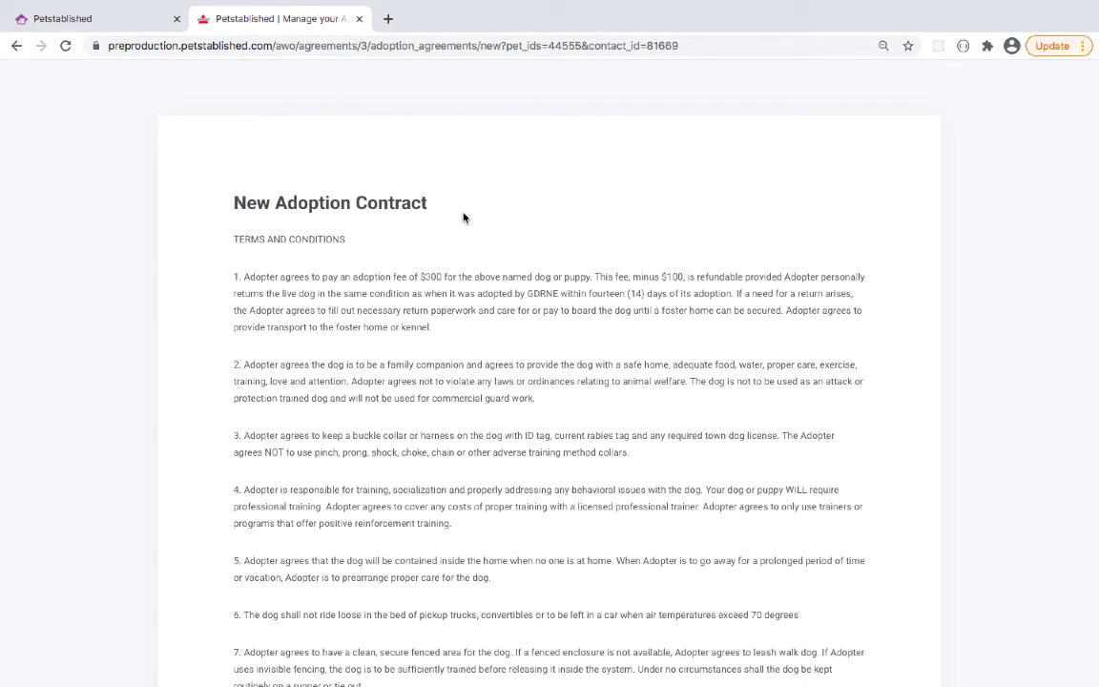
Step: Sign the New Adoption Contract with a freehand signature at its end and submit it, closing the contract page
scroll(463, 218, down, 3)
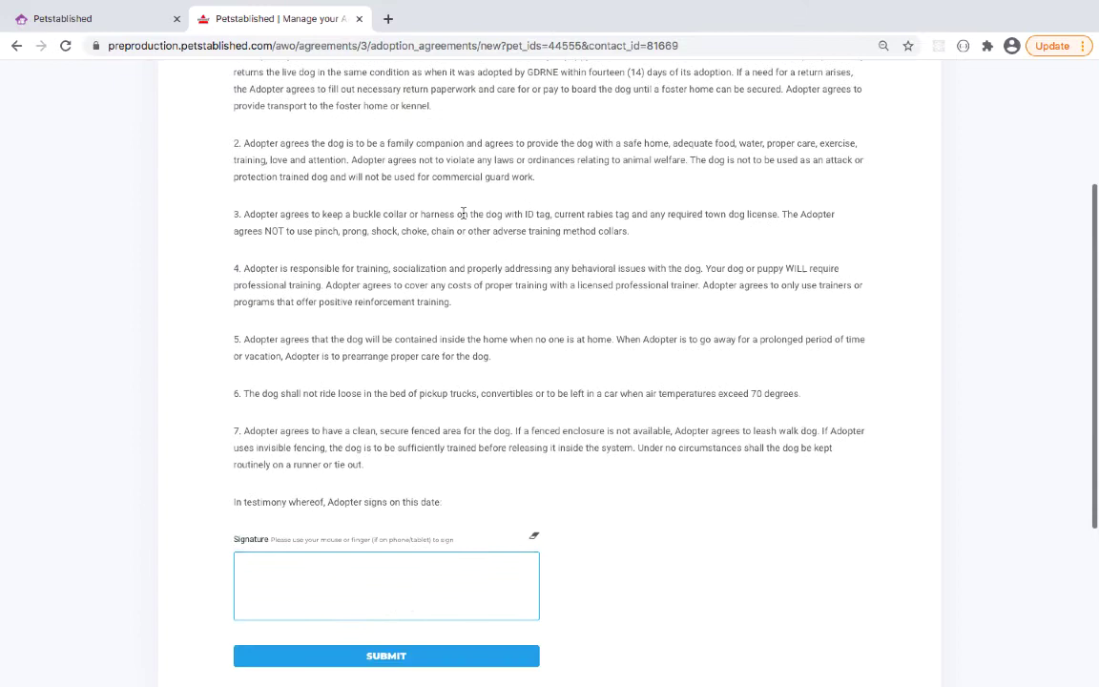
scroll(465, 216, down, 2)
mouse_move(250, 472)
mouse_down()
mouse_move(303, 494)
mouse_move(382, 485)
mouse_move(494, 495)
mouse_up()
click(458, 550)
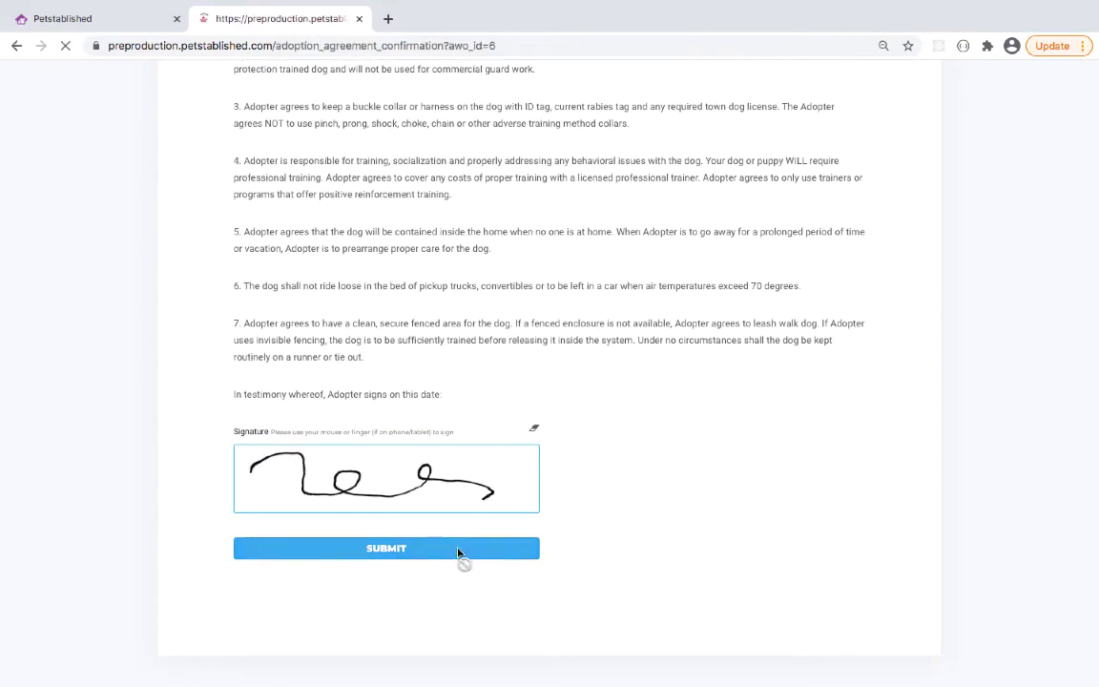
key(ctrl+w)
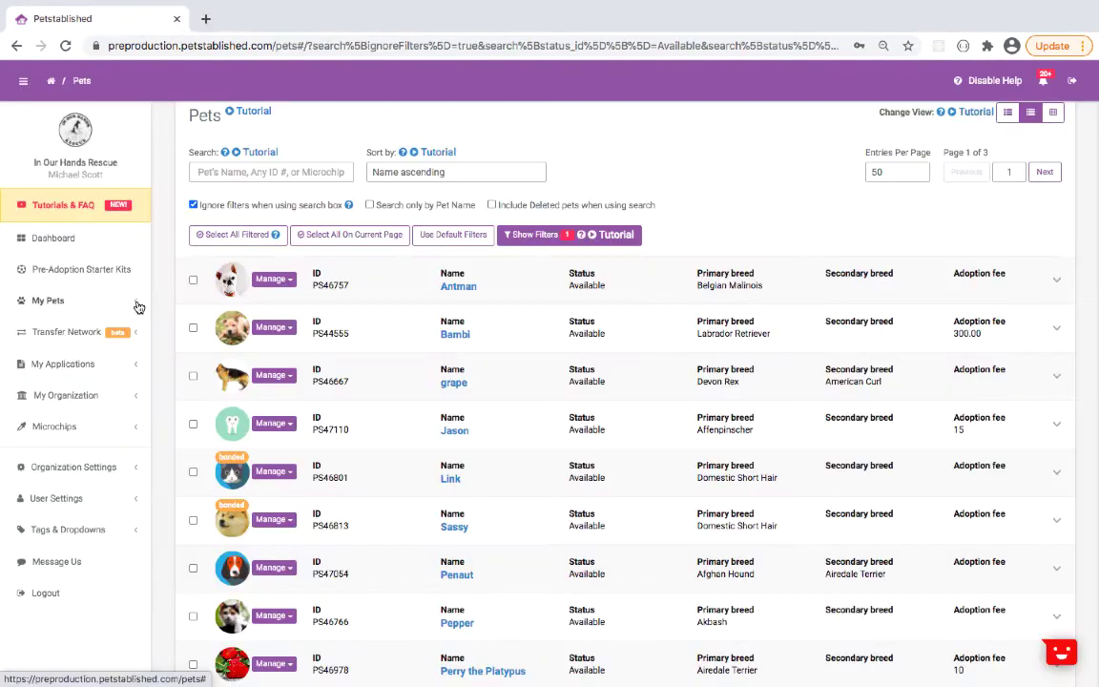
Step: Look through the management options of the pet Antman for the one that creates a contract link
click(138, 305)
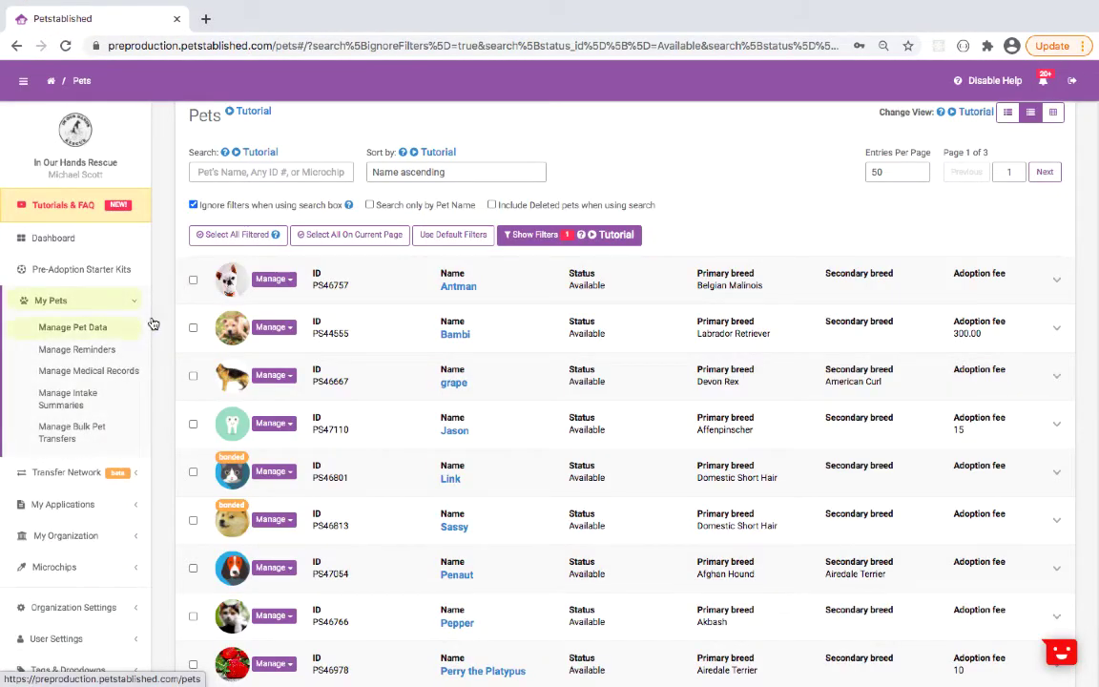
click(272, 278)
scroll(289, 399, down, 4)
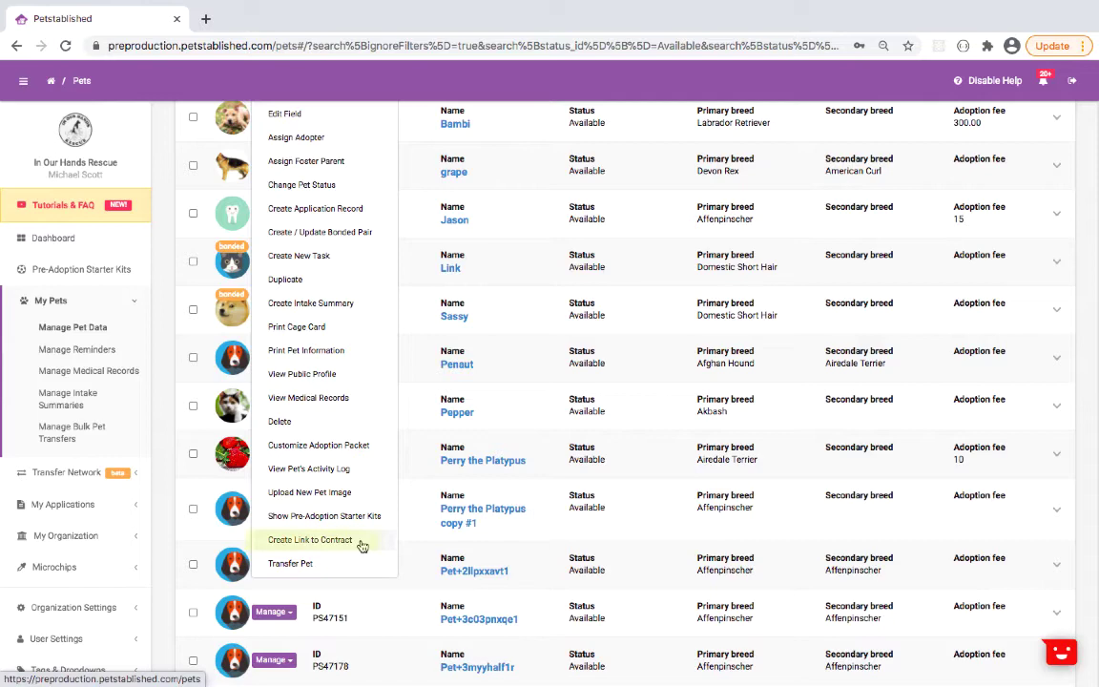
scroll(362, 546, up, 1)
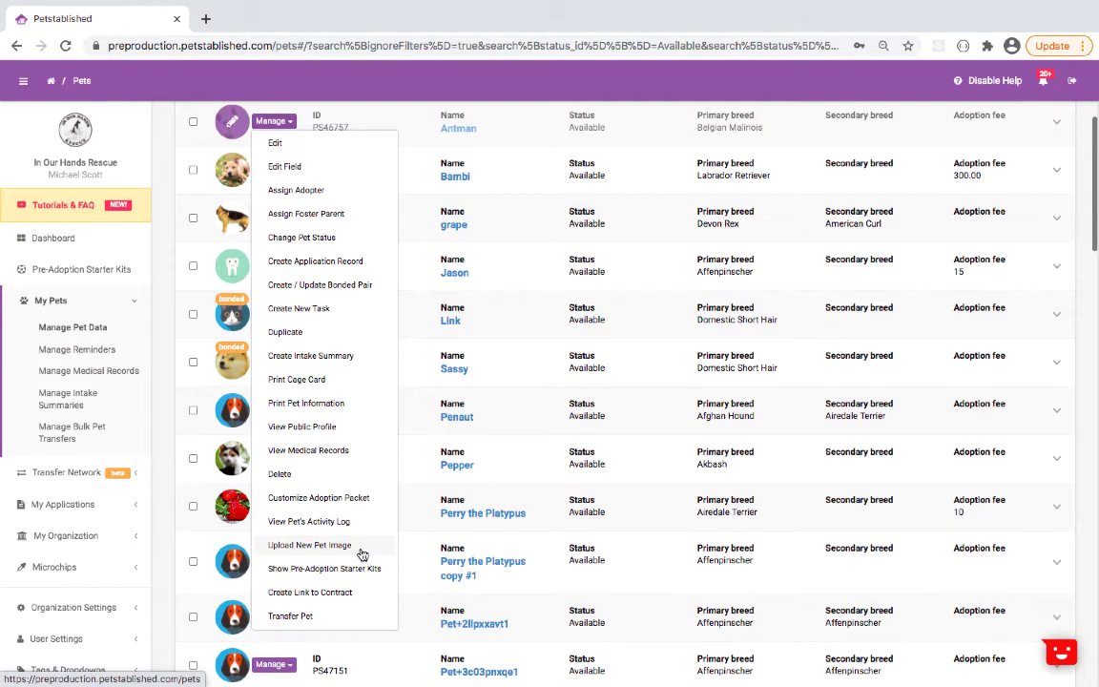
click(164, 459)
Step: Select the pets Antman, Bambi and grape and start creating a contract link for them in bulk
scroll(164, 458, up, 4)
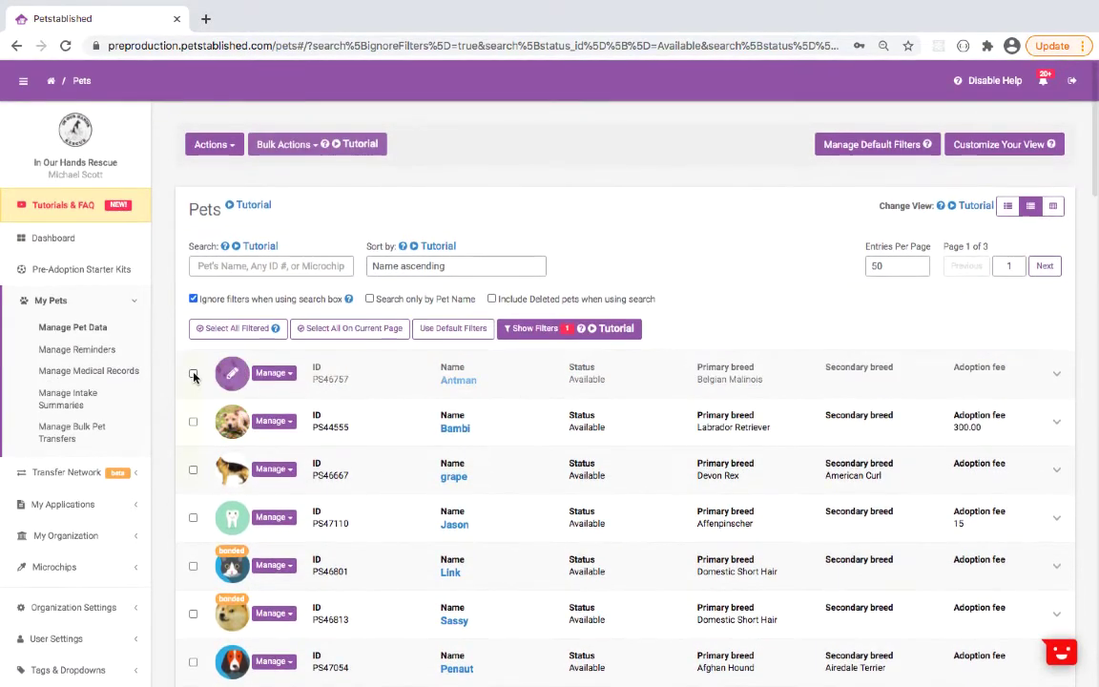
click(193, 373)
click(193, 422)
click(193, 469)
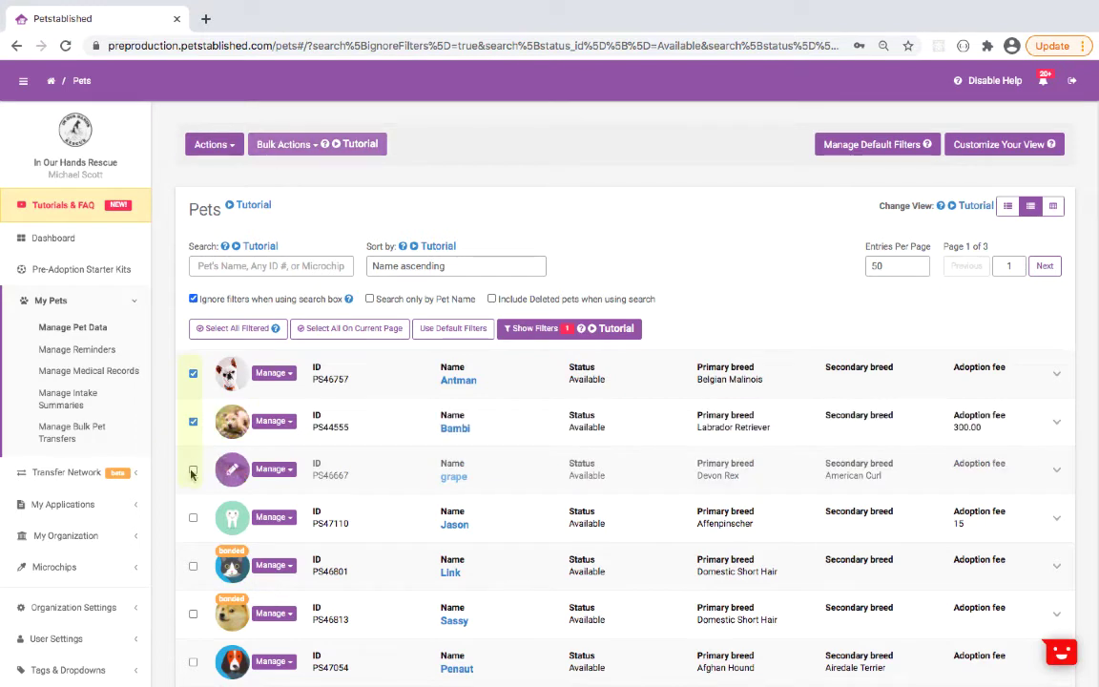
click(297, 146)
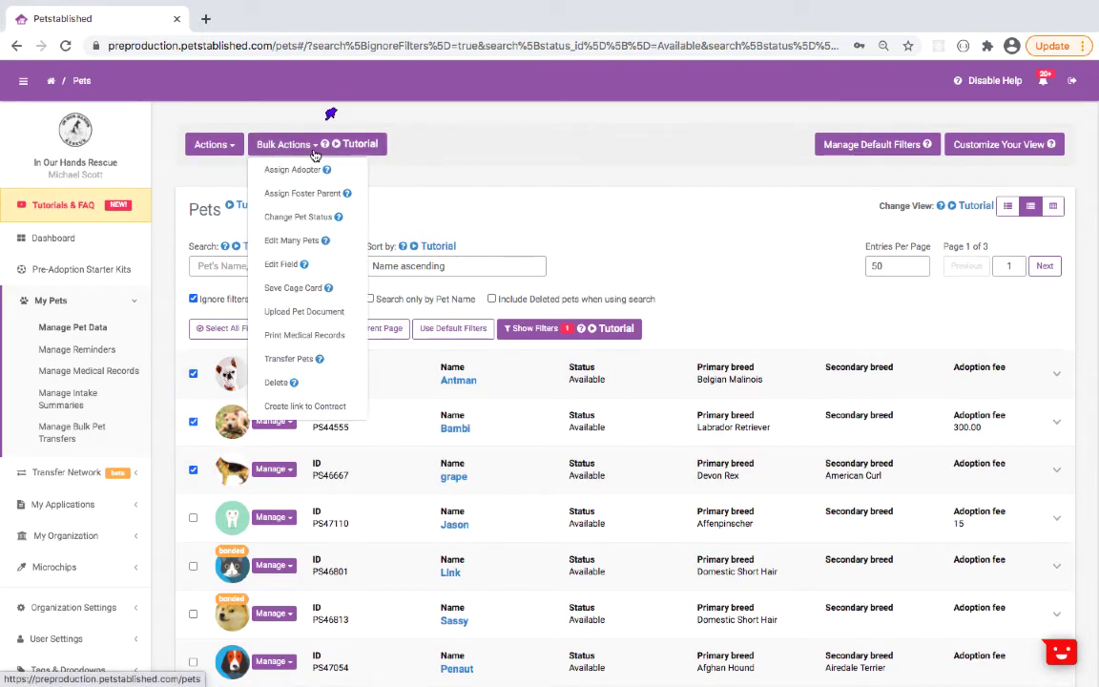
click(350, 412)
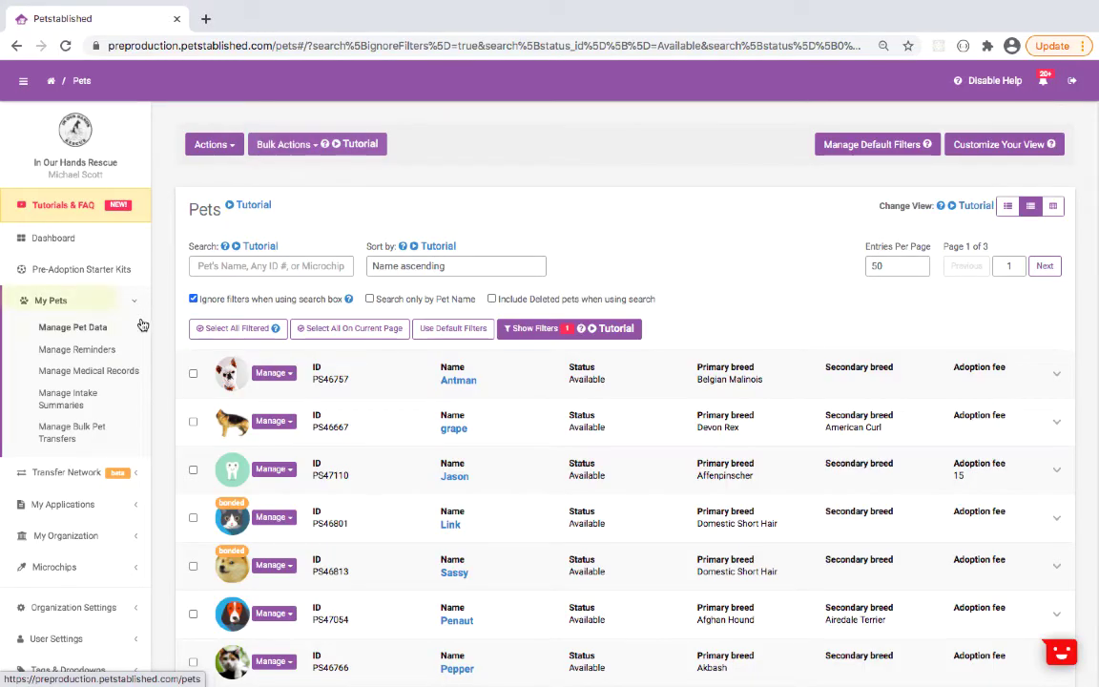
Step: Start assigning an adopter to Antman, choose the existing contact as adopter and proceed to the adopter message
click(272, 373)
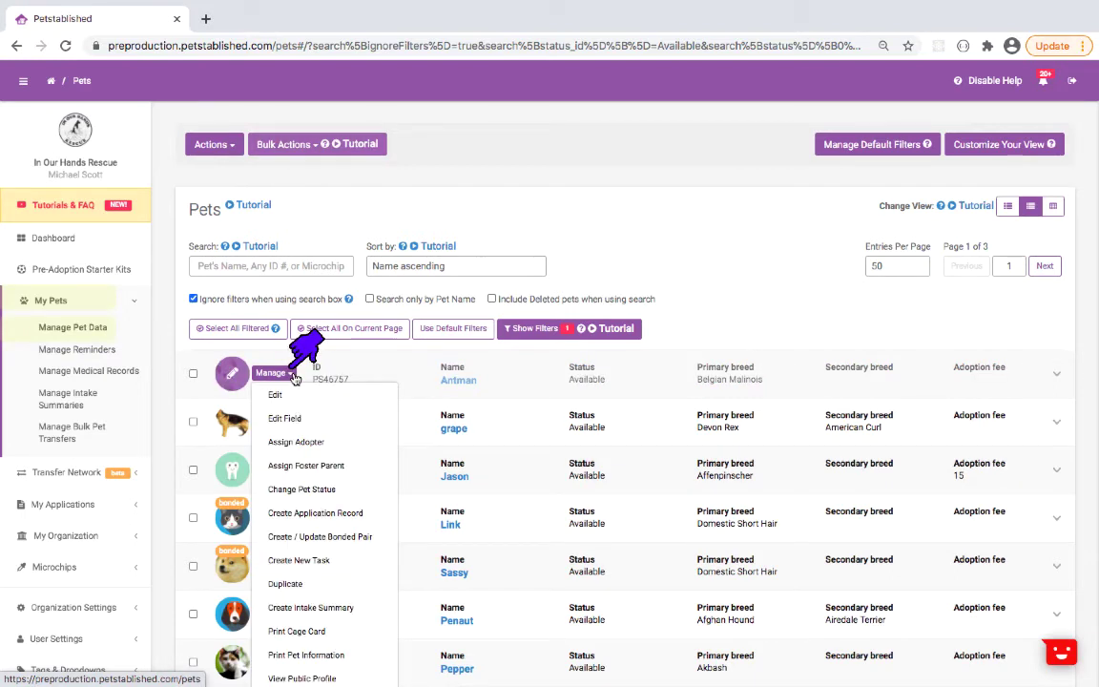
click(351, 443)
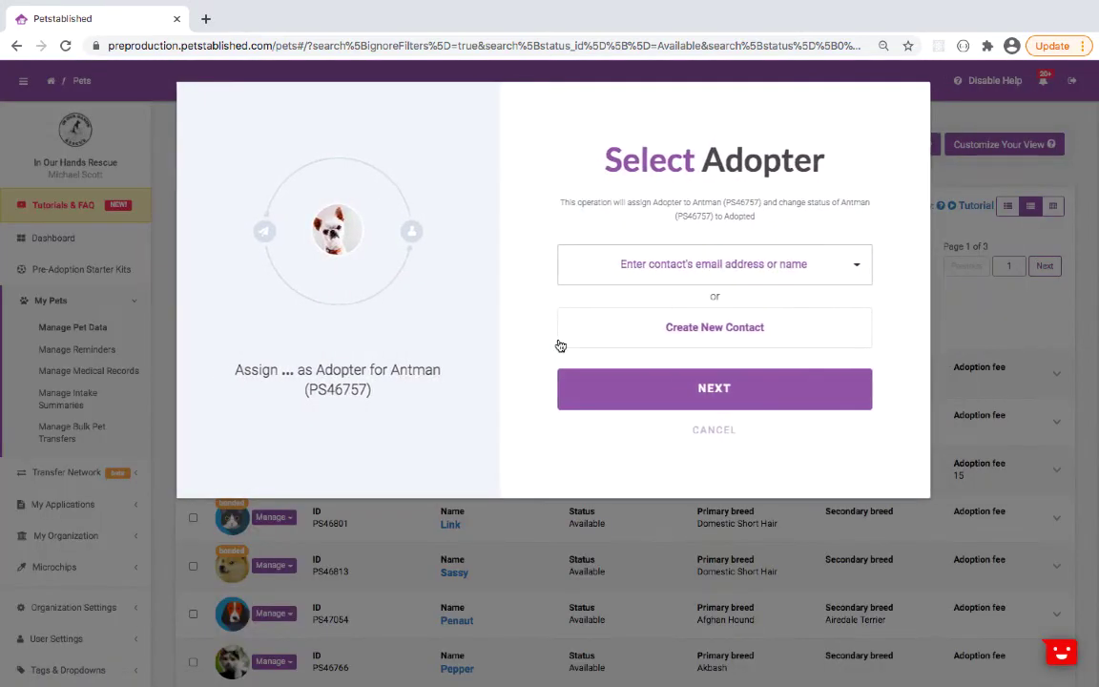
click(695, 276)
text(clem)
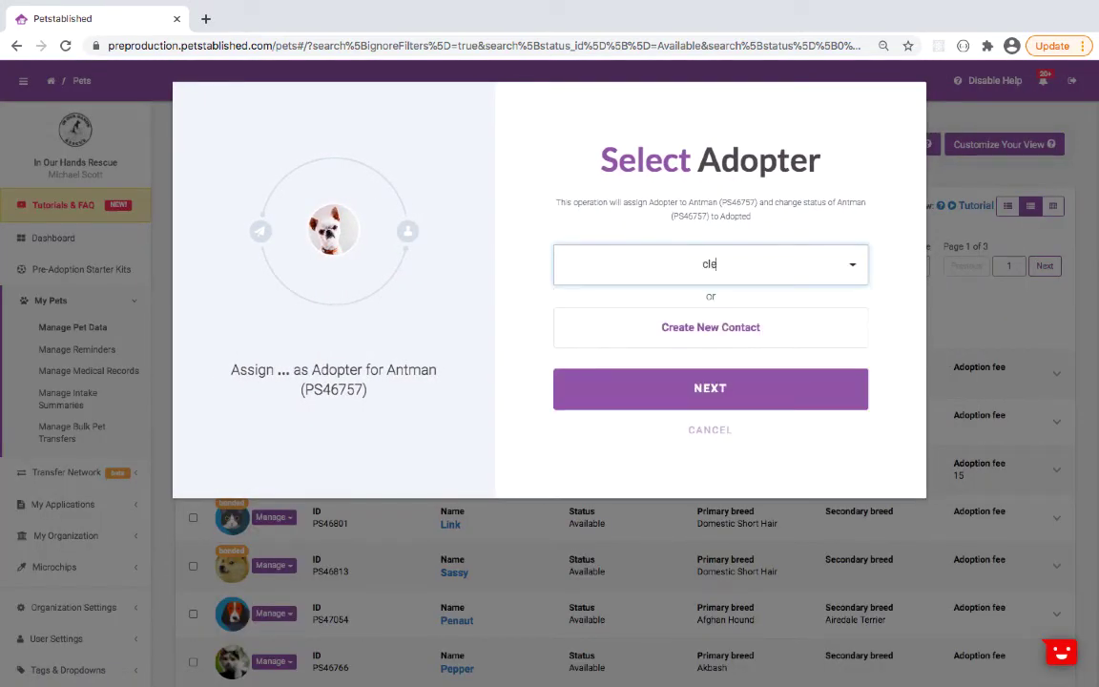
click(687, 303)
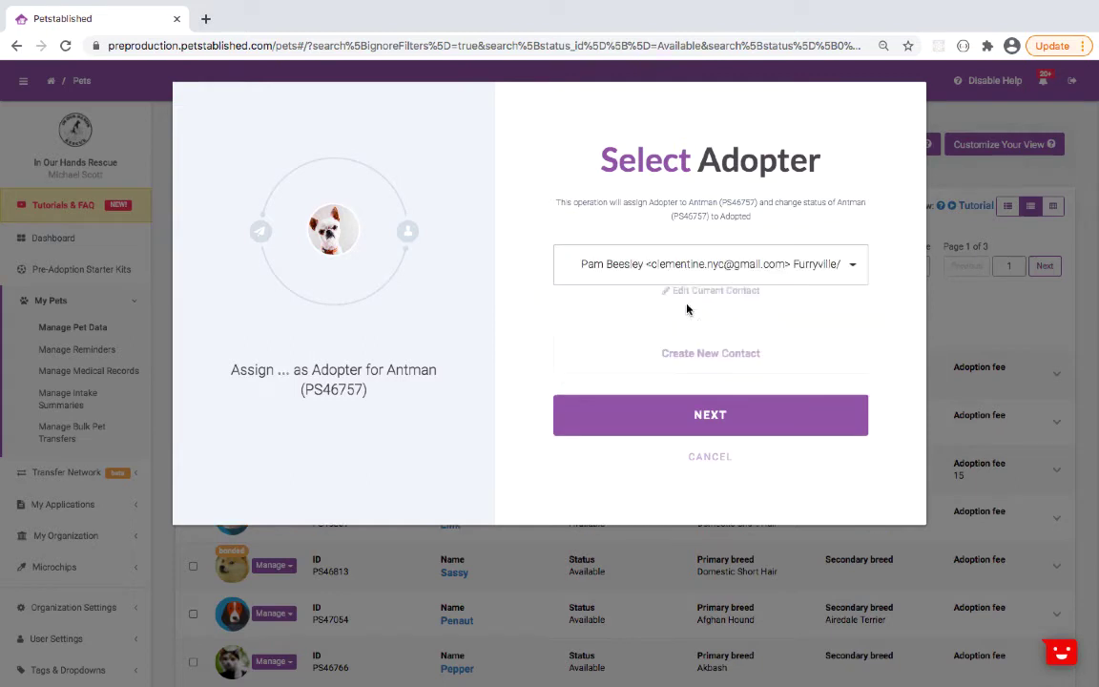
click(711, 414)
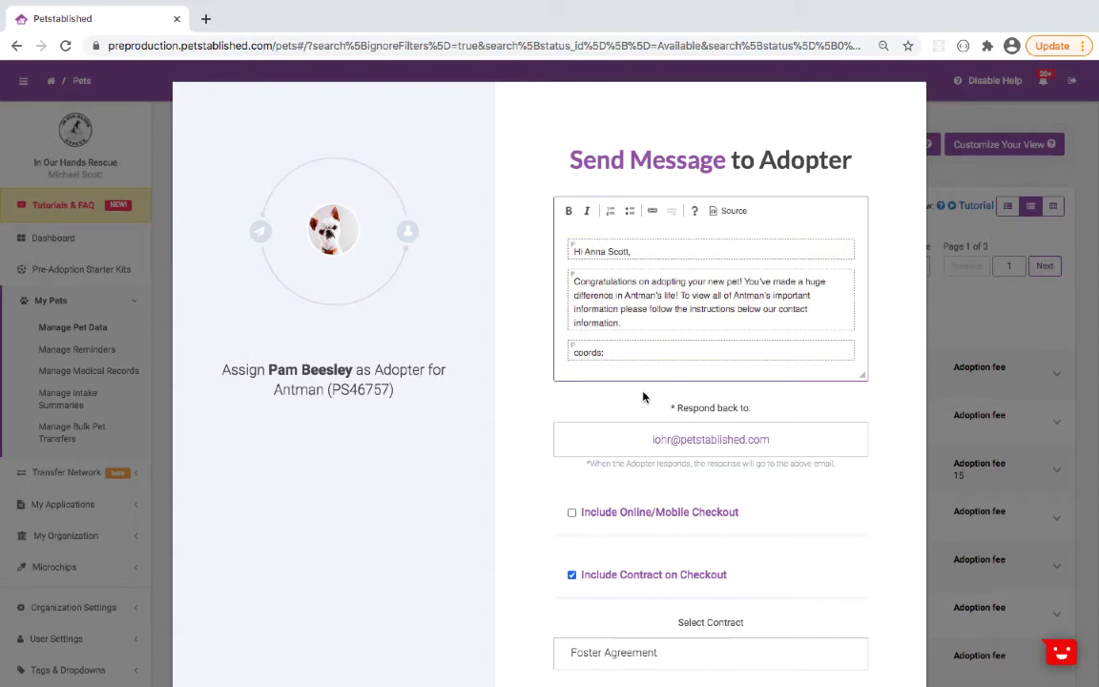
Step: Include online/mobile checkout in the adopter message and choose Adoption Contract as the contract to sign
scroll(643, 397, down, 1)
click(570, 420)
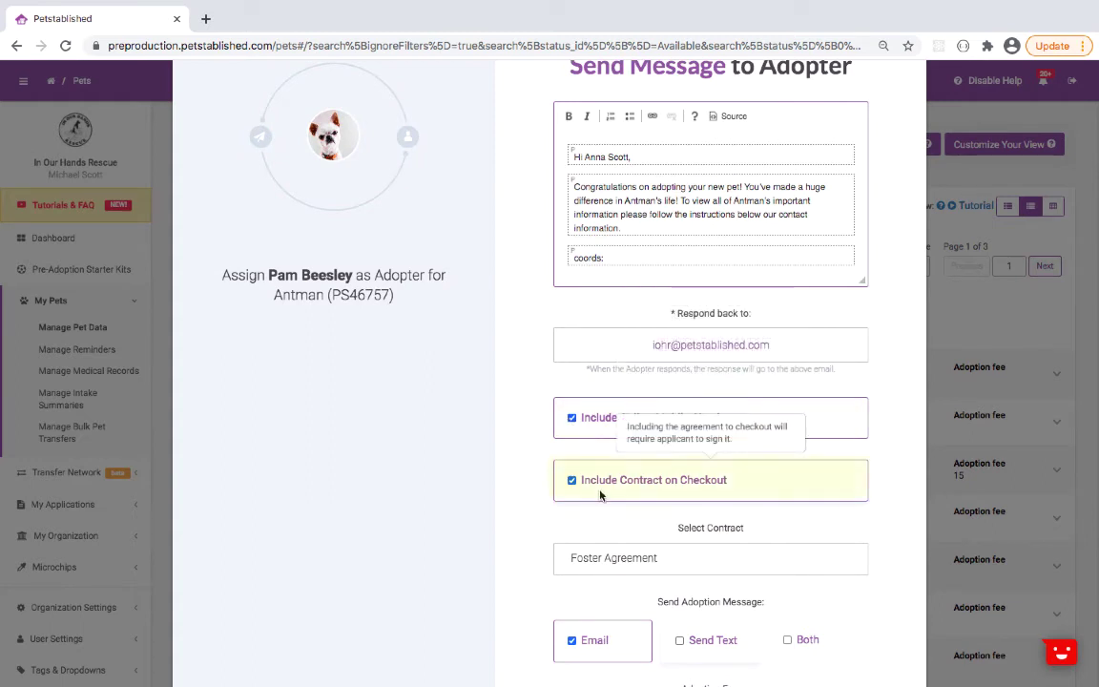
scroll(600, 495, down, 2)
click(626, 450)
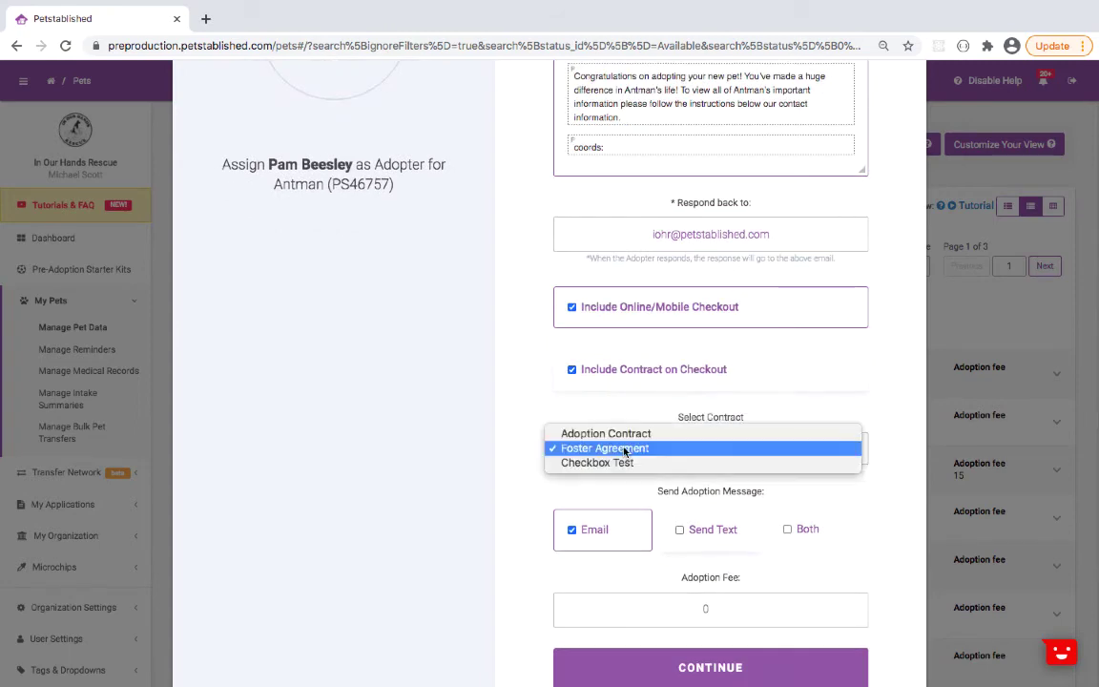
click(630, 435)
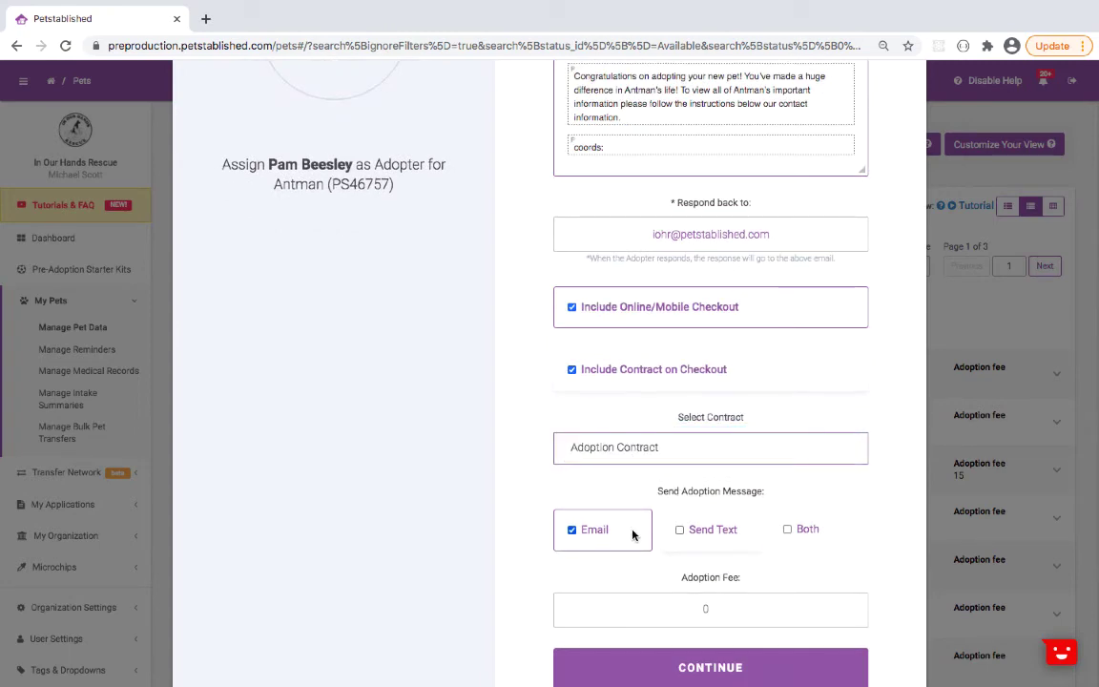
Step: Set the adoption message to go out by both email and text, and continue to the adoption date
click(679, 530)
scroll(680, 533, down, 2)
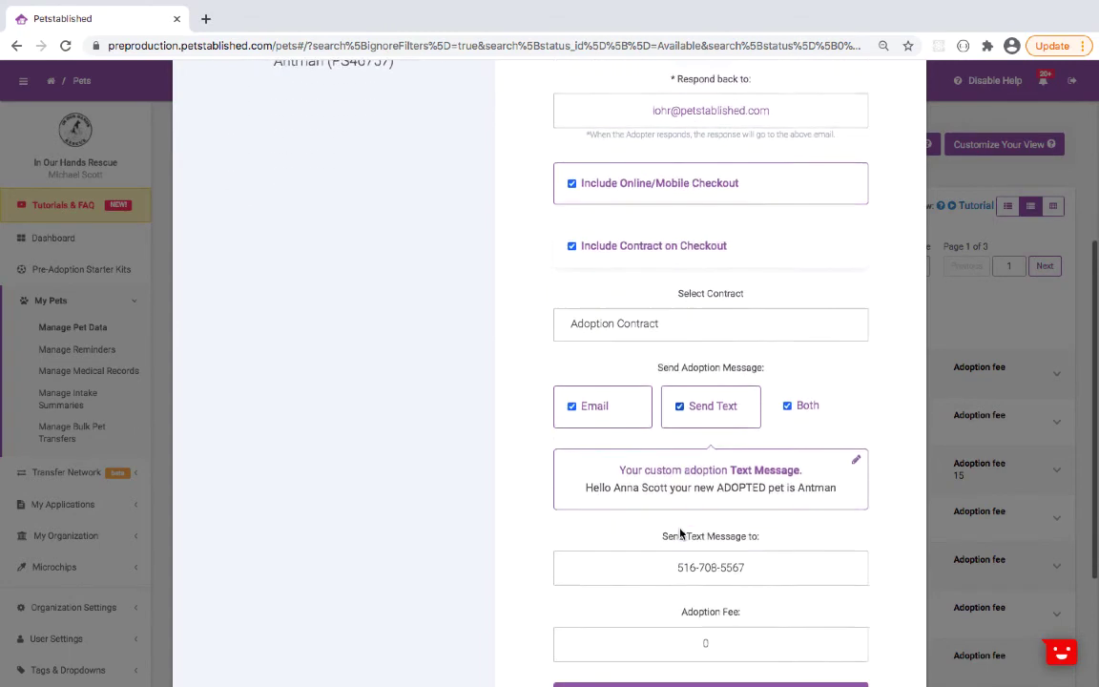
scroll(680, 533, down, 2)
click(729, 601)
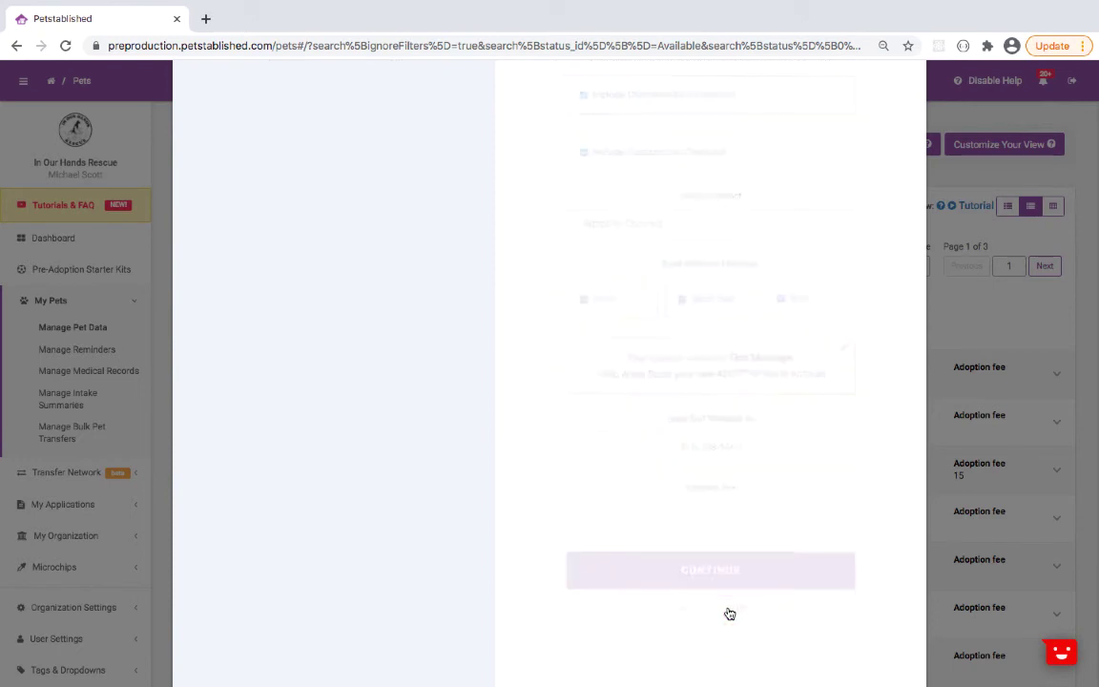
Step: Set Antman's adoption date to March 31, 2021 and assign the adopter, closing the adoption confirmation
click(831, 211)
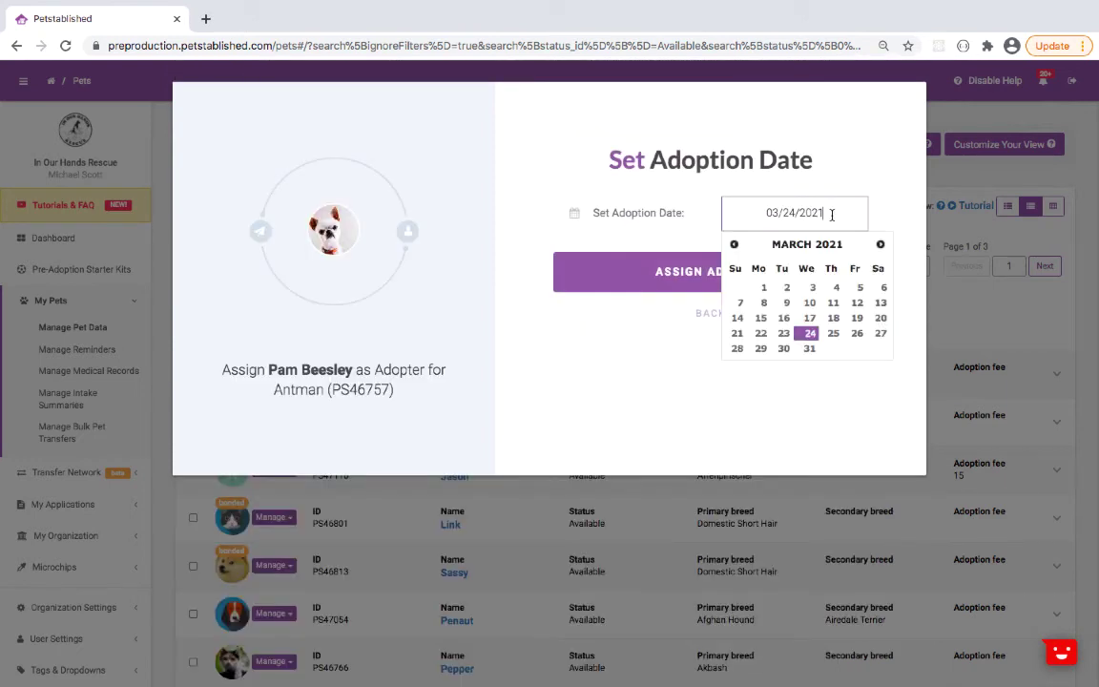
click(809, 348)
click(803, 272)
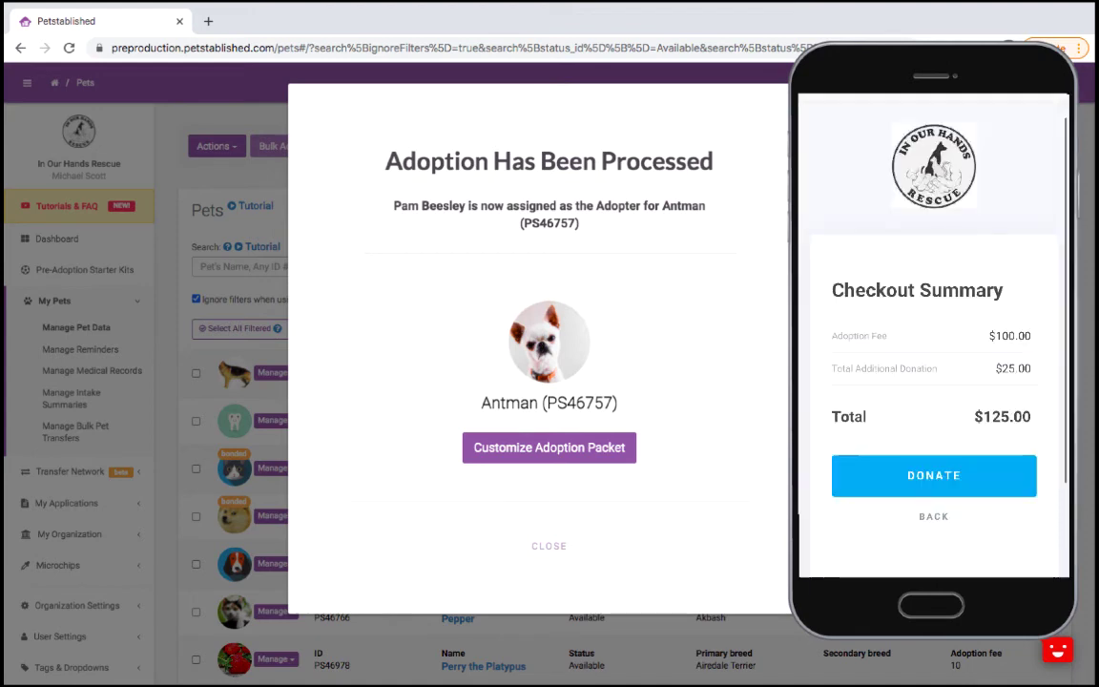
click(565, 548)
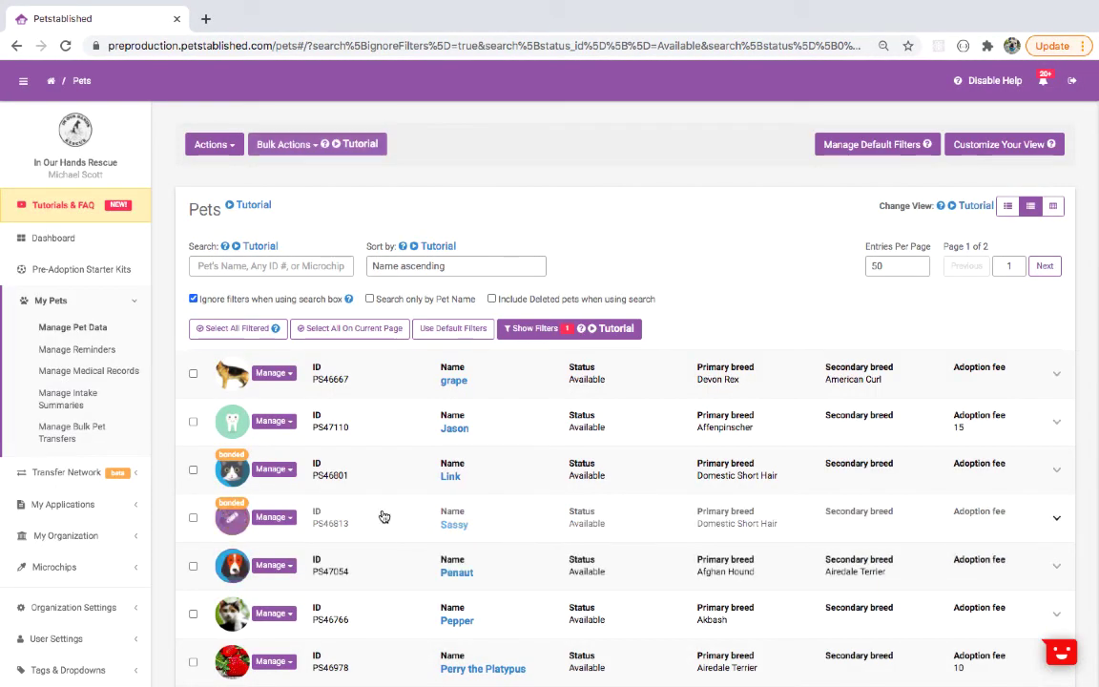
Step: Open the list of submitted contracts and start creating a contract link from there
click(135, 504)
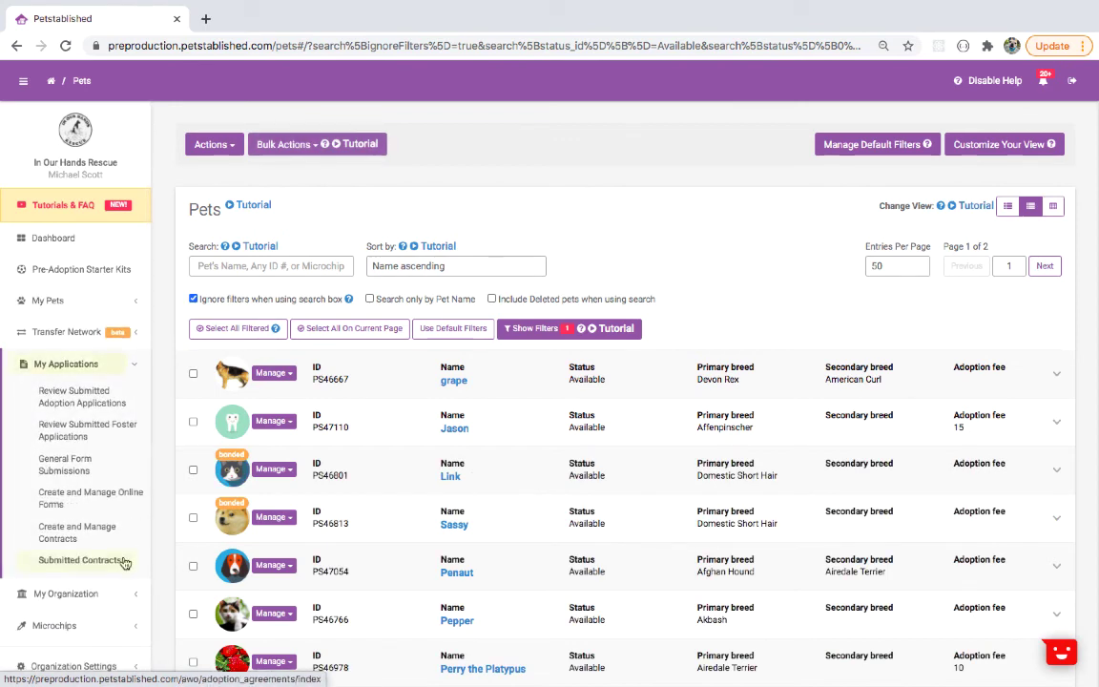
click(124, 564)
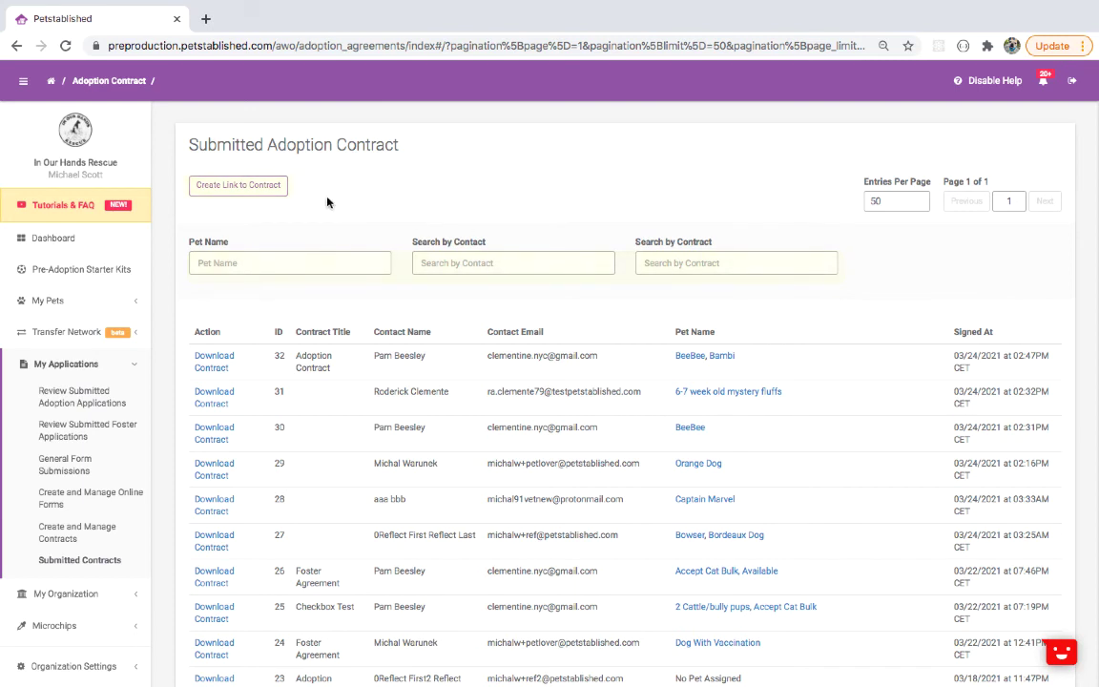
click(284, 186)
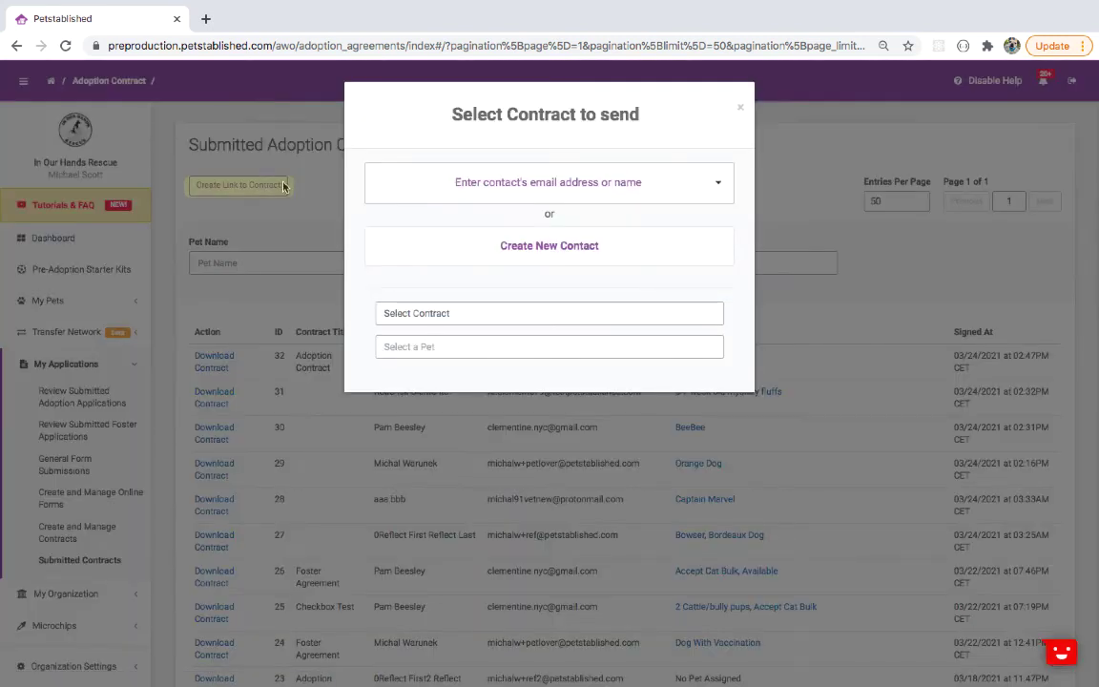